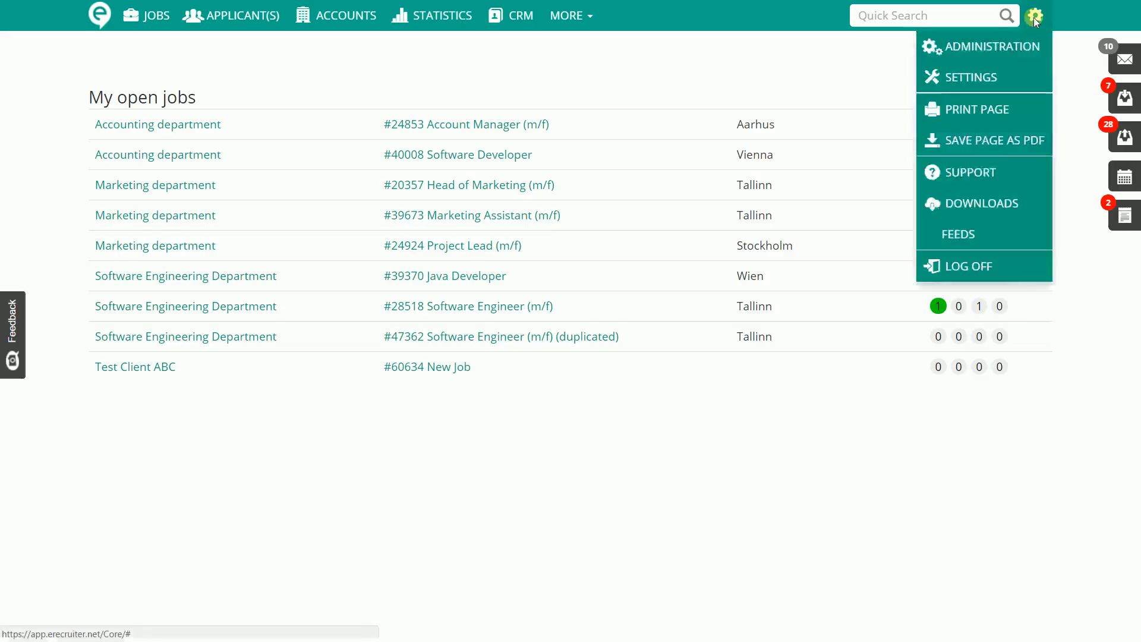
- Open the personal settings and review the personal data fields, including the title options, and the change password form
click(1014, 74)
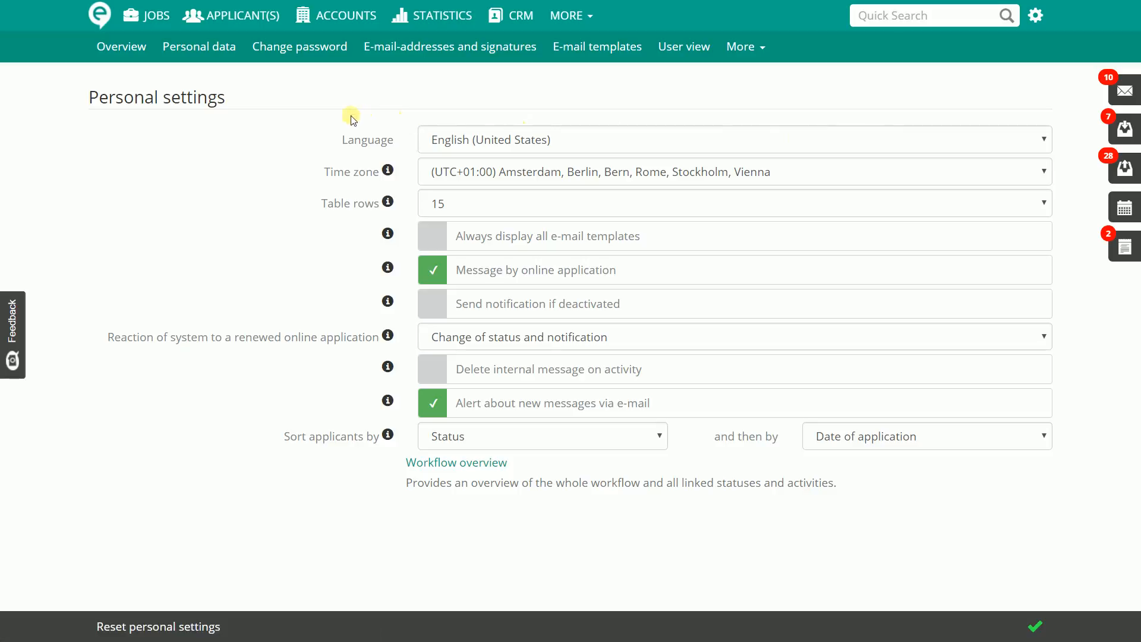
click(201, 48)
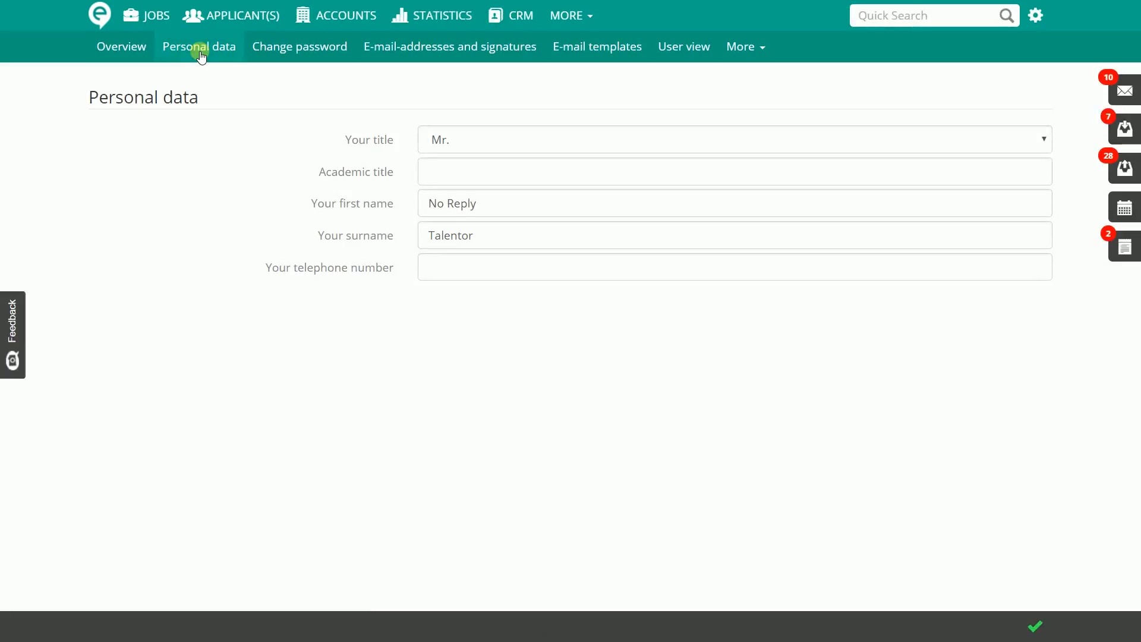
click(461, 141)
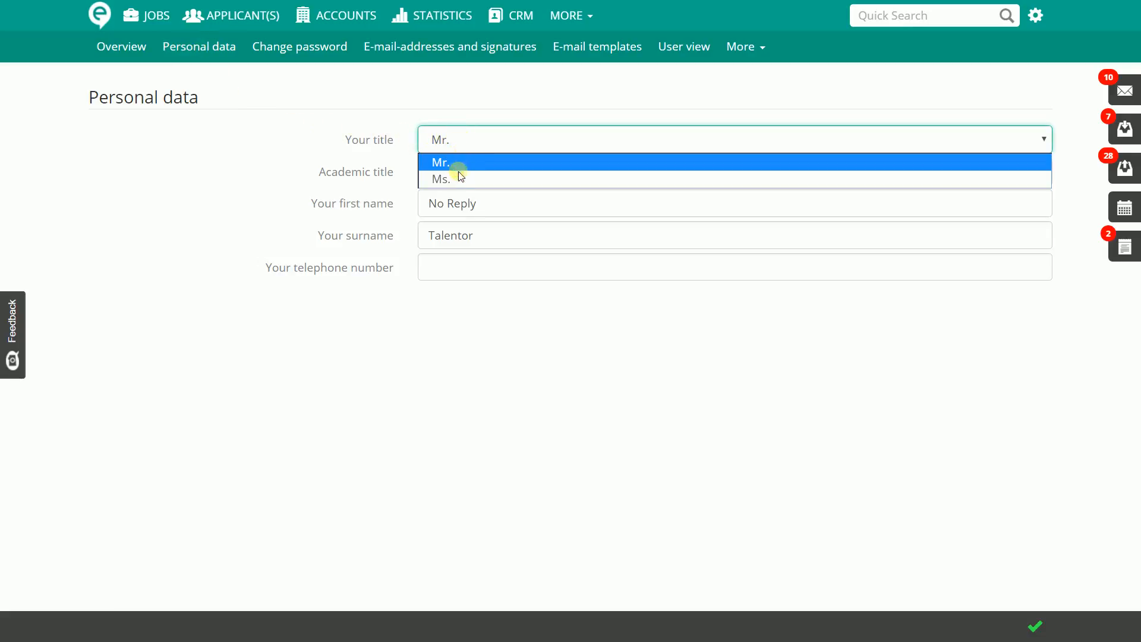
click(346, 155)
click(433, 167)
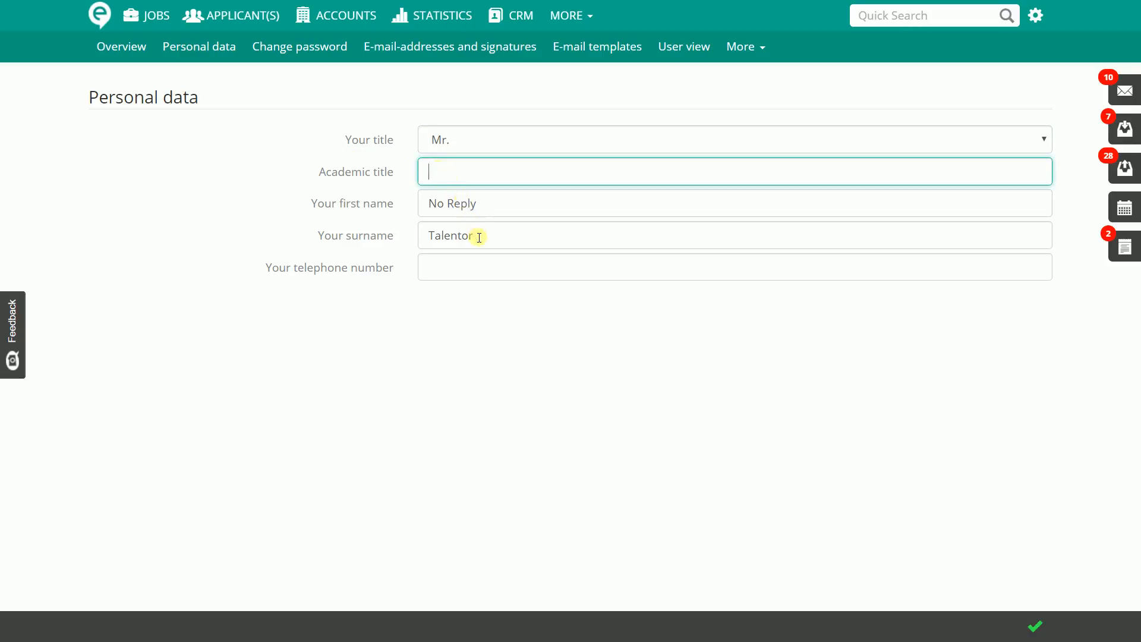
click(373, 339)
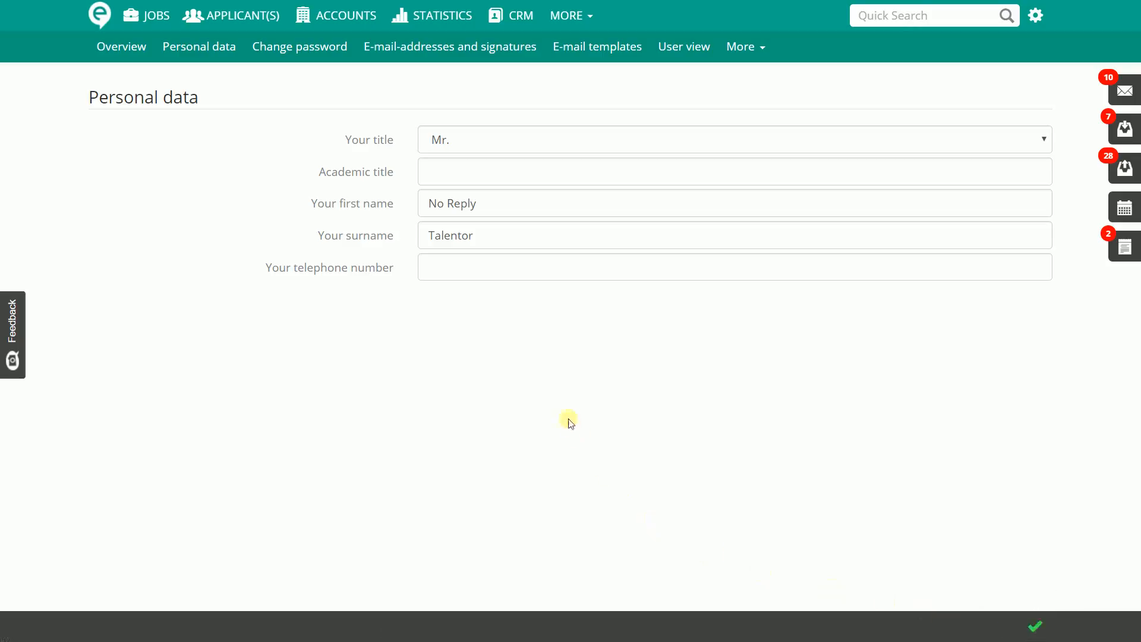
click(301, 55)
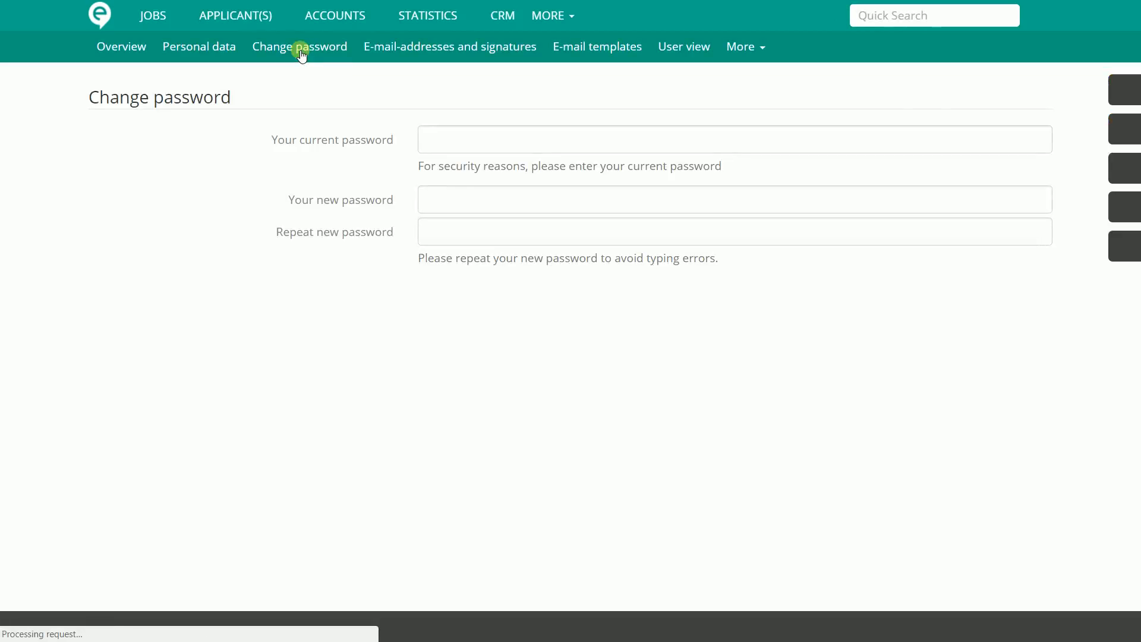
click(471, 141)
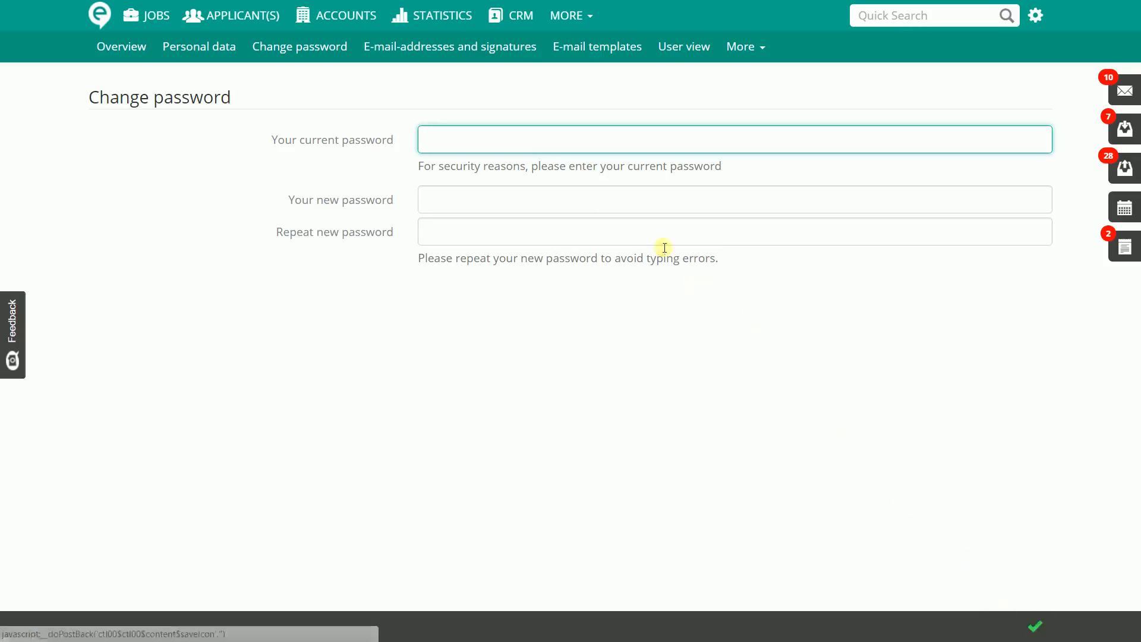
- Open the e-mail addresses and signatures settings and display the entry of the default sender address
click(463, 48)
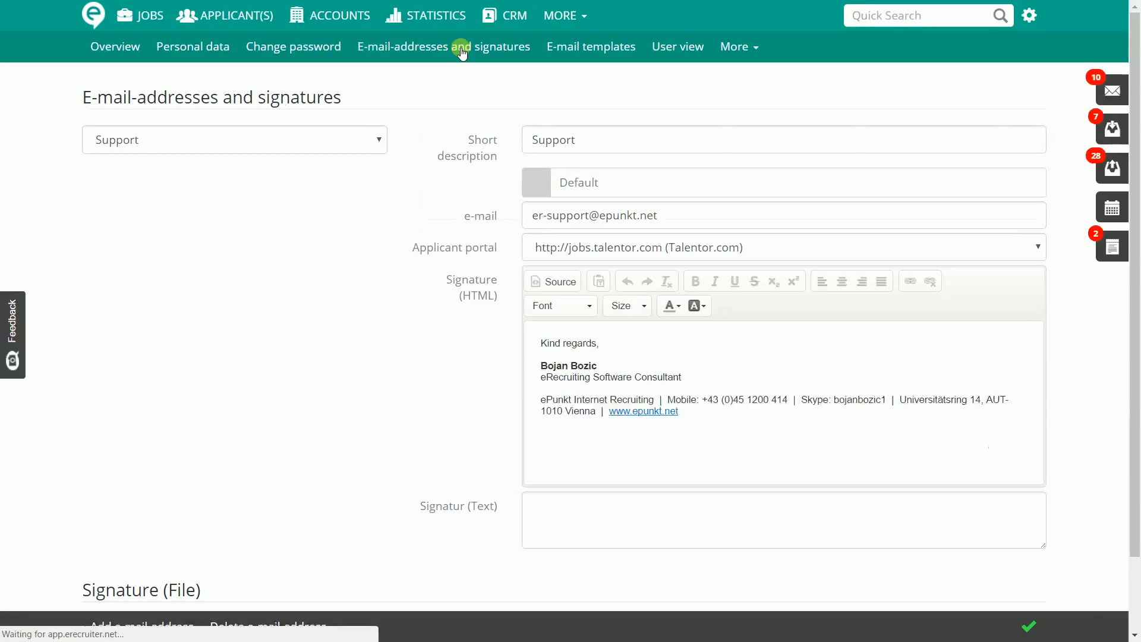
click(379, 140)
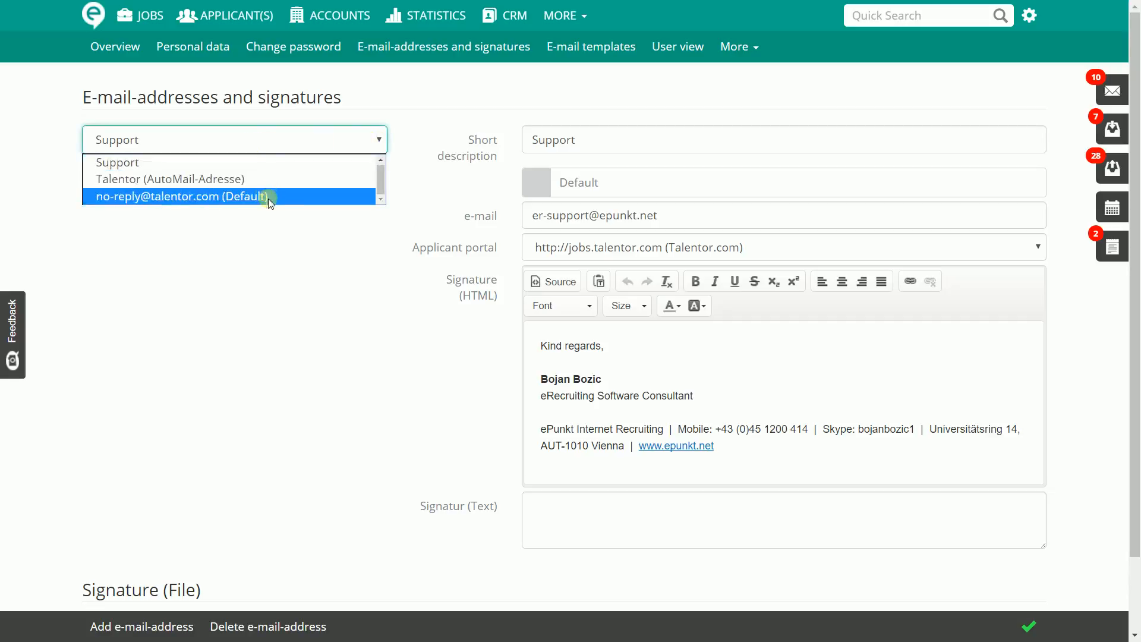
click(300, 241)
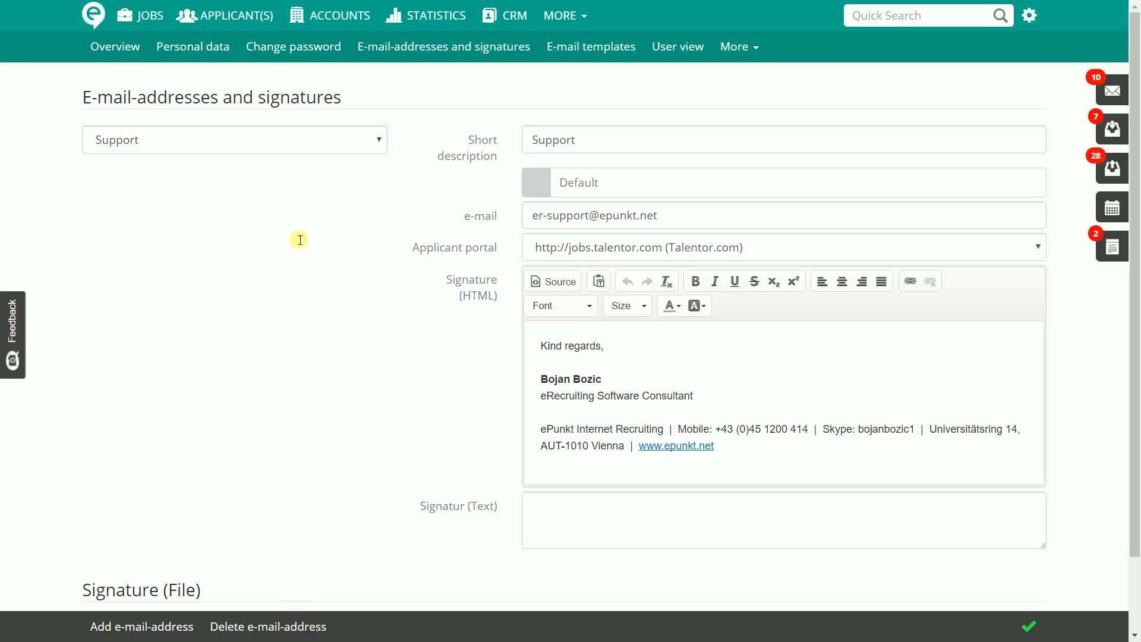
click(380, 146)
click(306, 197)
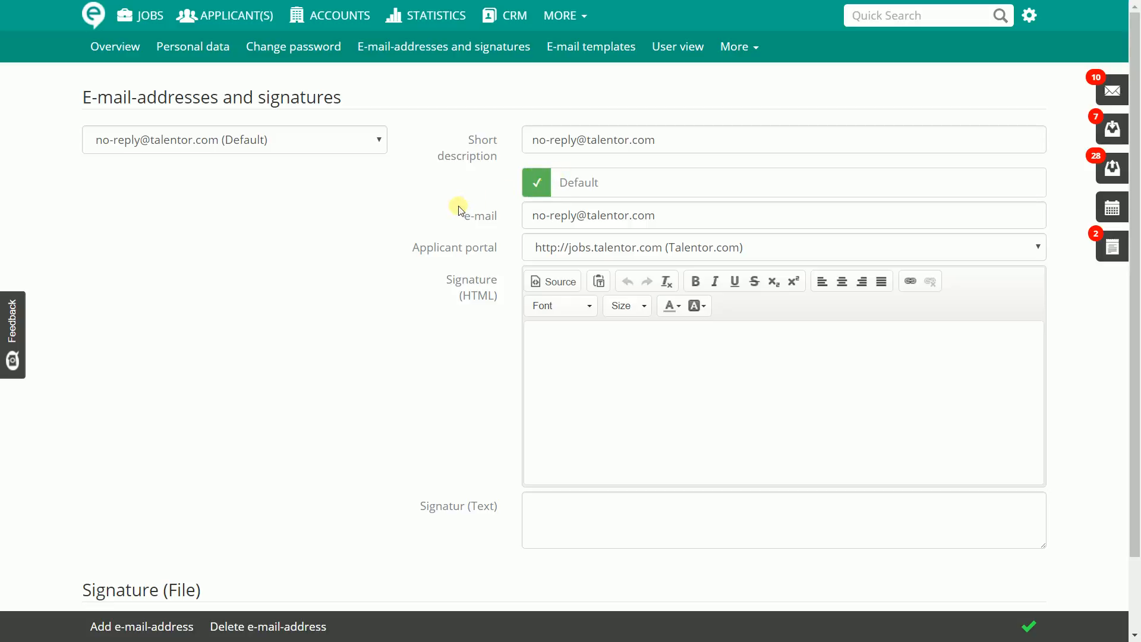
- Review the short description, e-mail address and applicant portal fields of the default sender address
drag(531, 141, 663, 143)
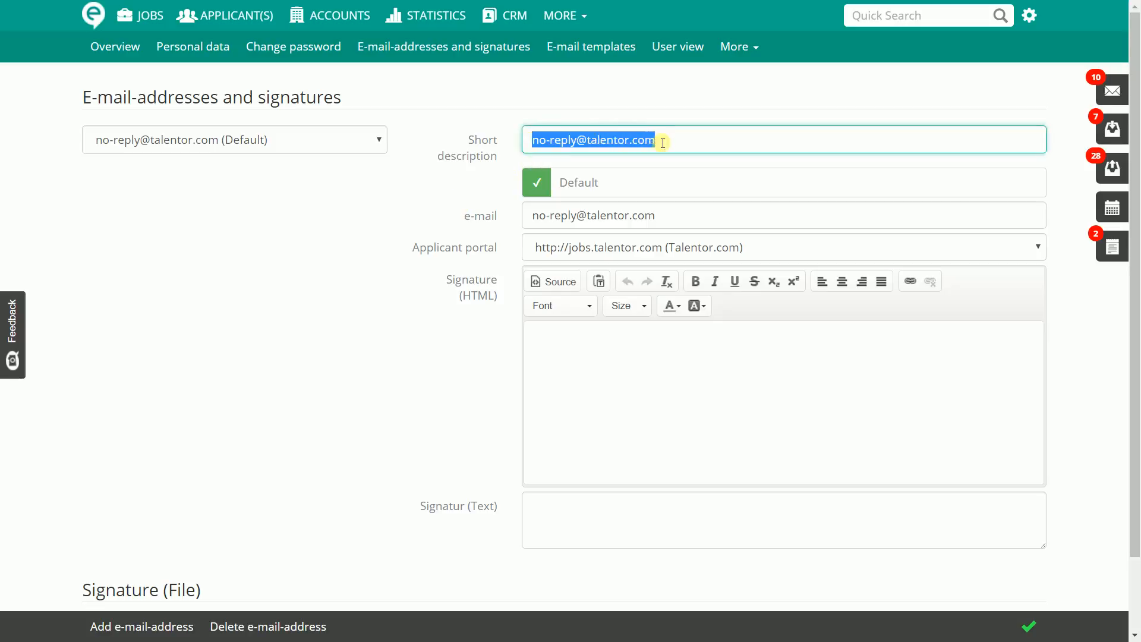
click(455, 170)
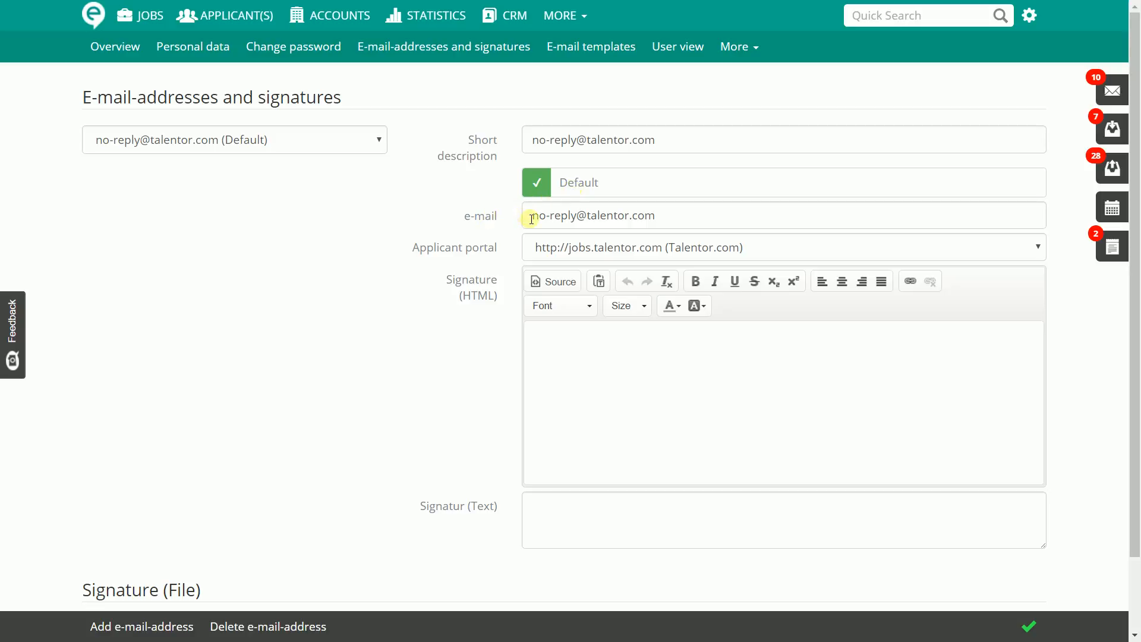
drag(531, 216, 670, 219)
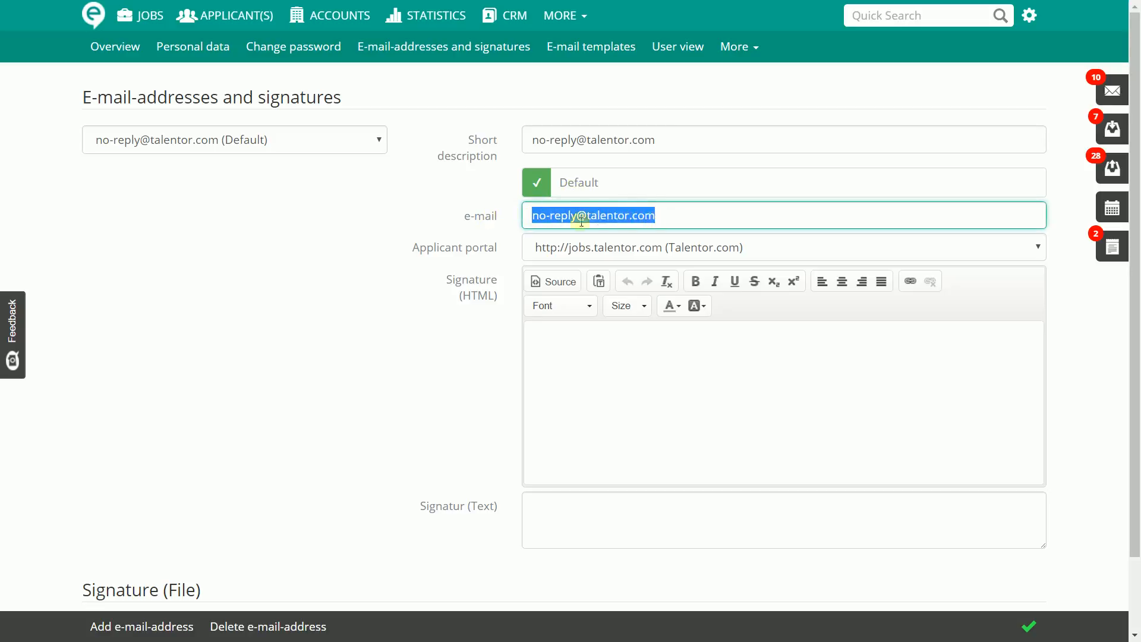
click(550, 218)
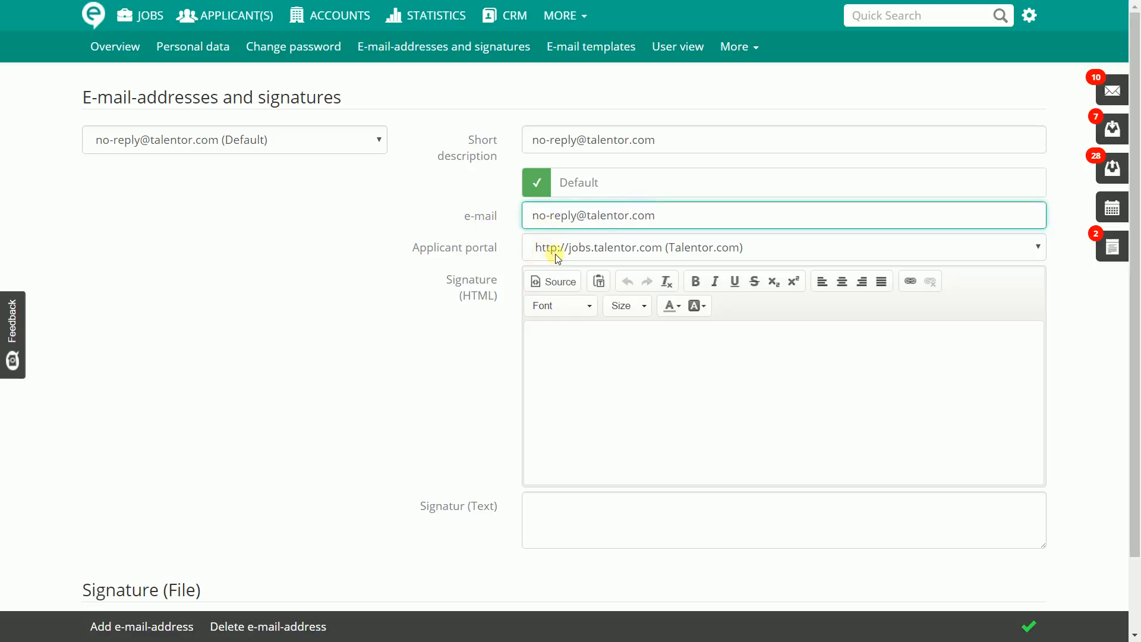
click(556, 255)
click(557, 257)
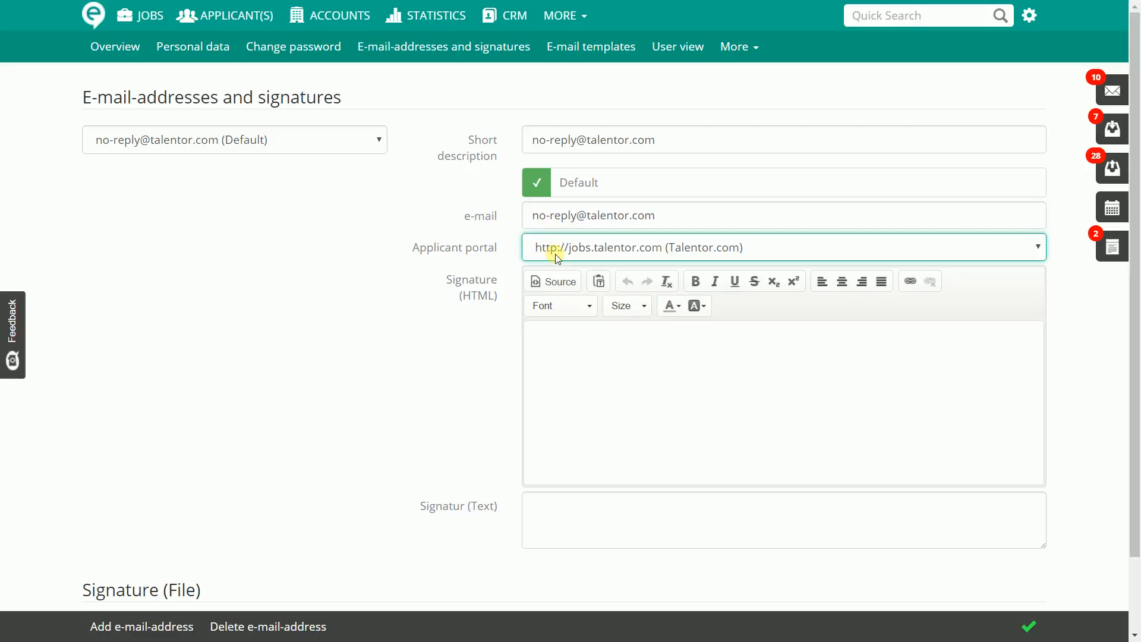
click(492, 266)
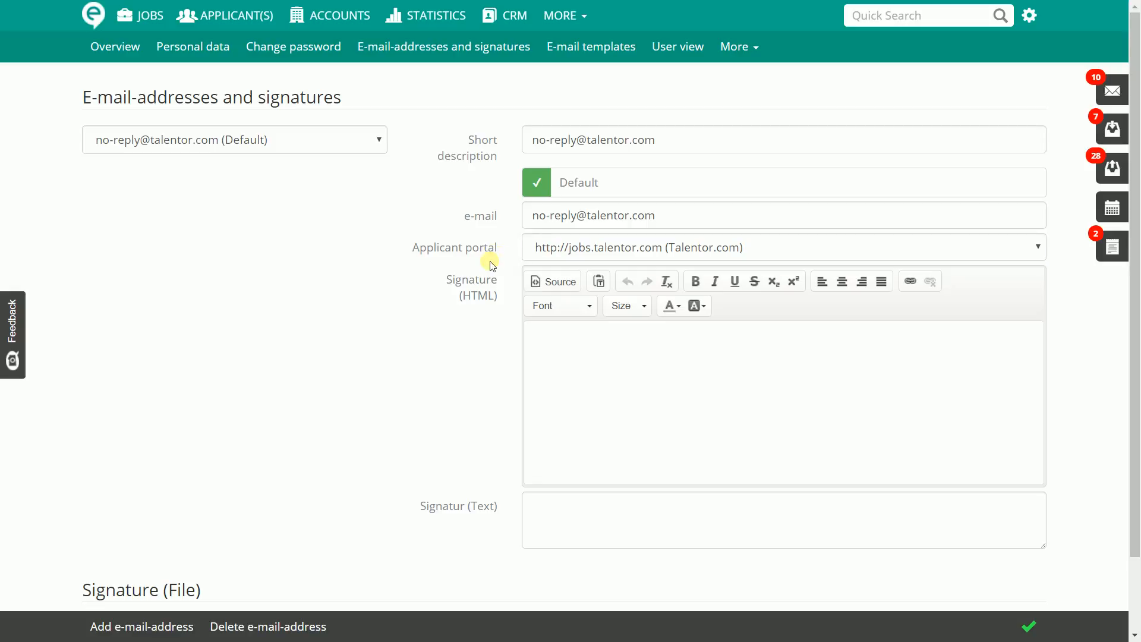
- Examine the HTML signature, text signature and signature file areas of the default sender address
scroll(464, 291, down, 1)
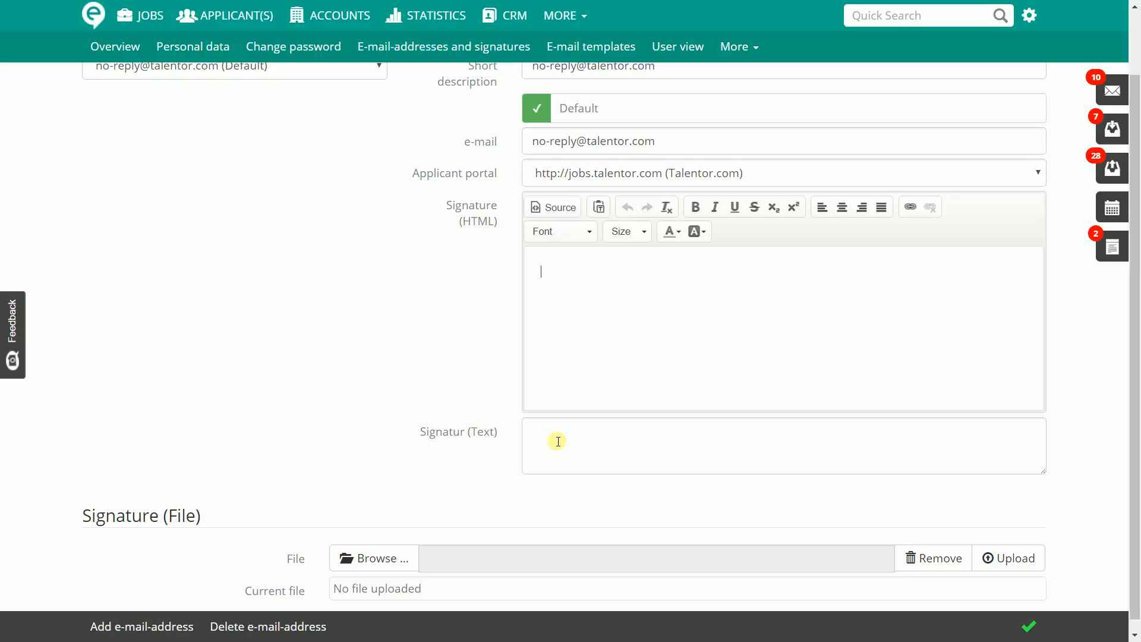
click(527, 446)
scroll(606, 449, down, 1)
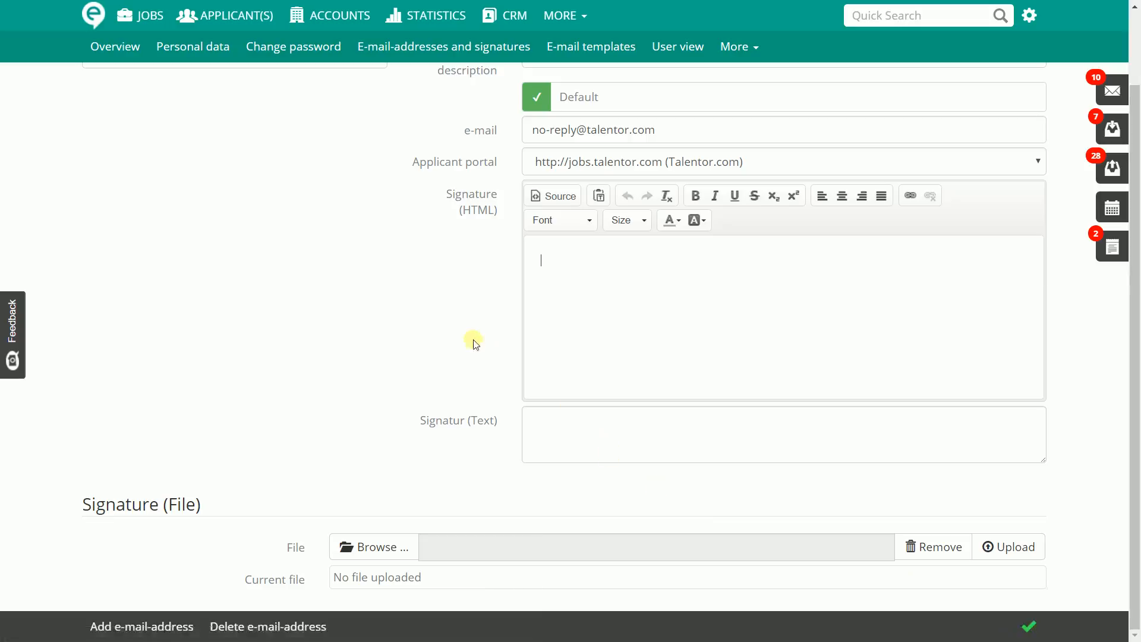
scroll(474, 344, up, 2)
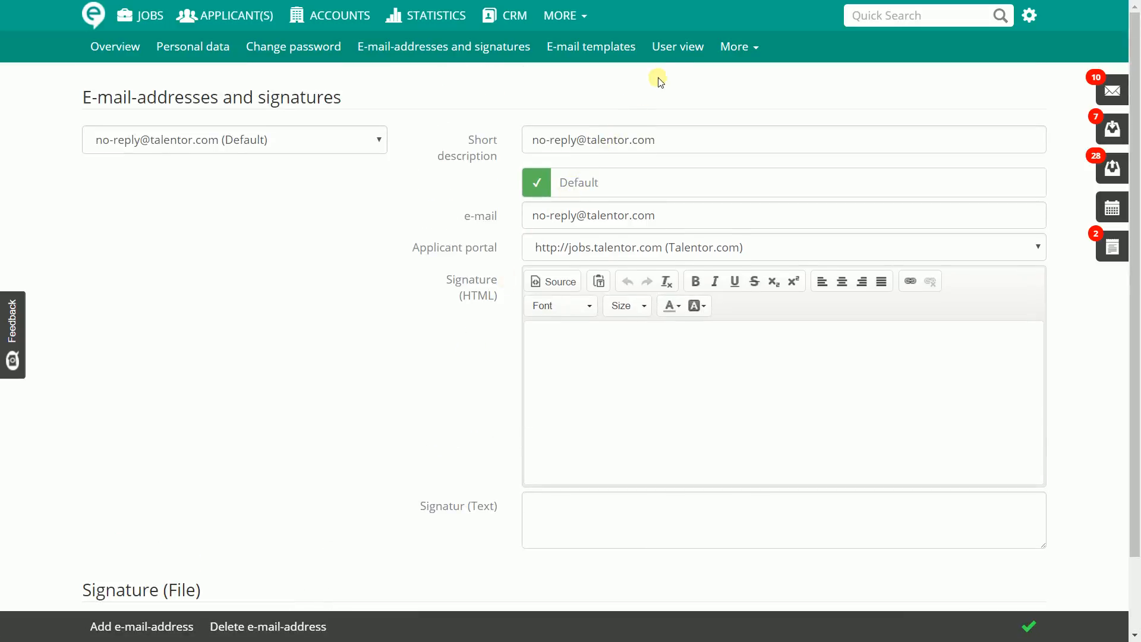
click(682, 57)
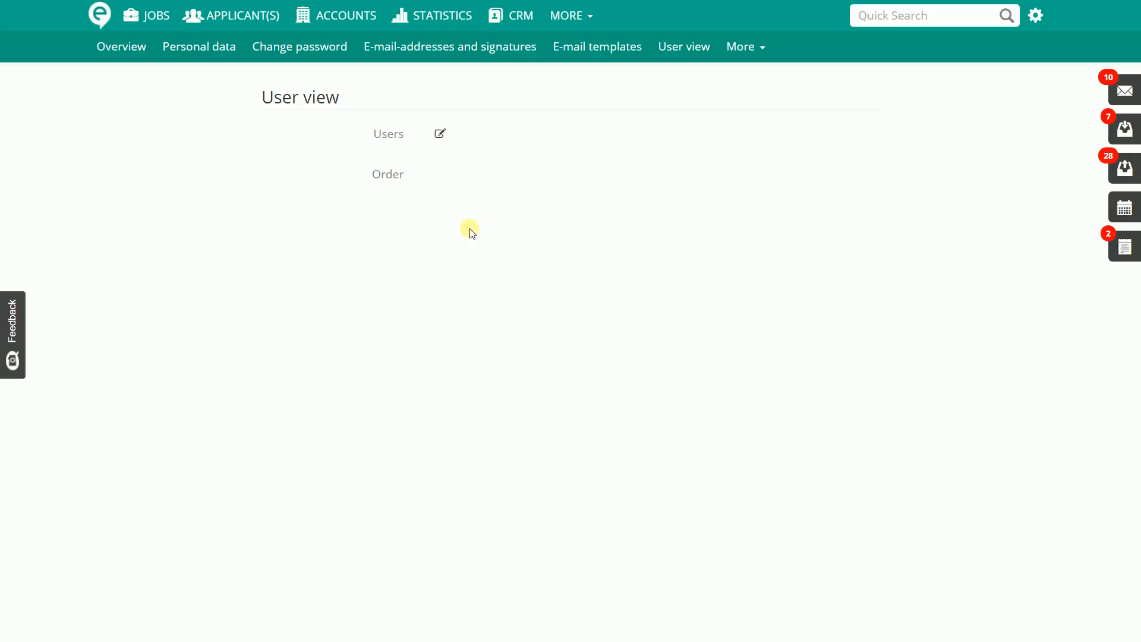
click(442, 138)
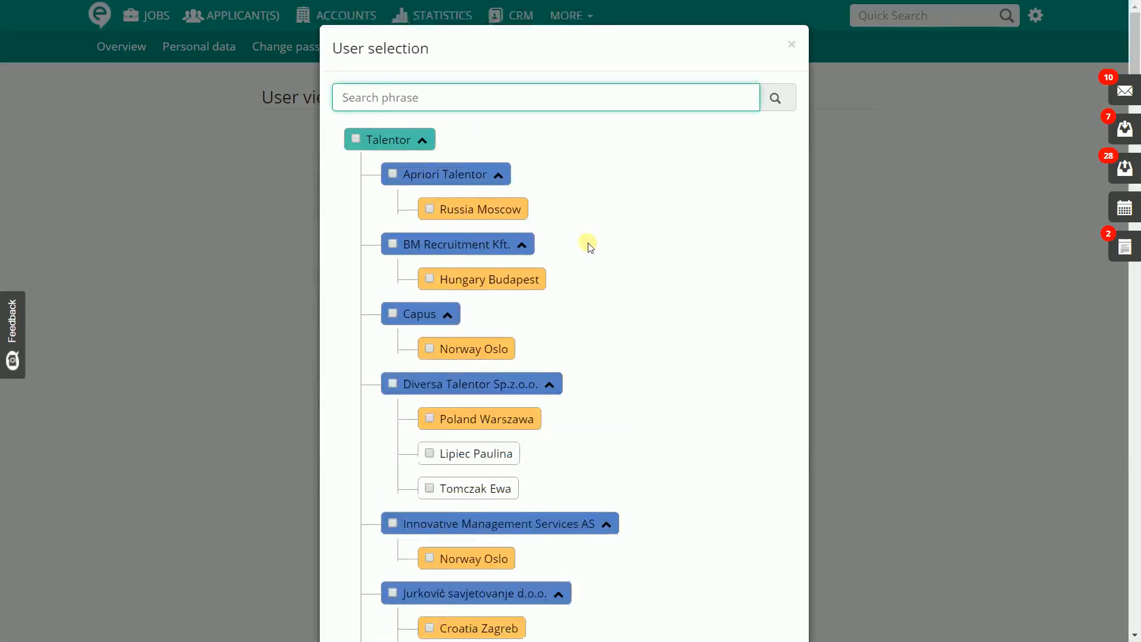
scroll(587, 245, down, 8)
scroll(587, 245, down, 15)
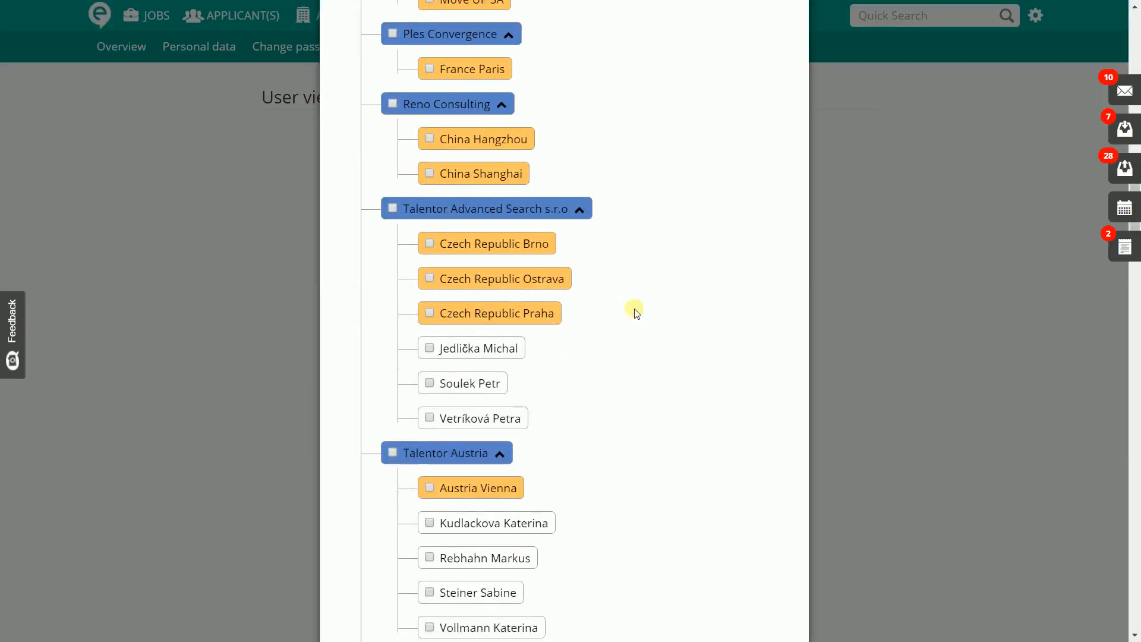
scroll(636, 310, down, 20)
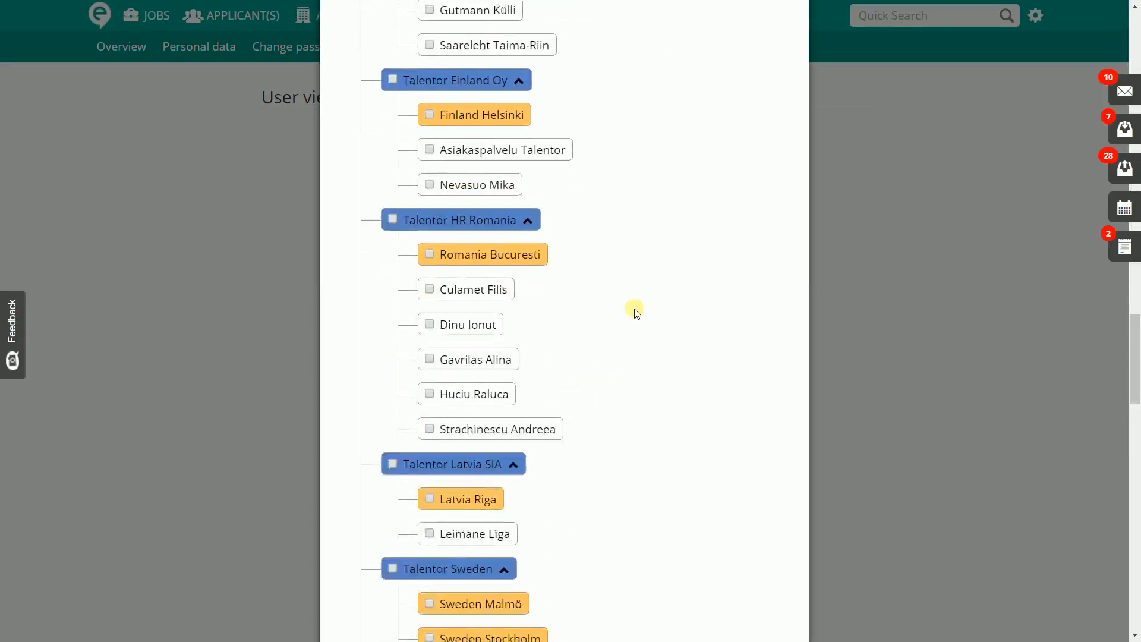
scroll(635, 310, down, 15)
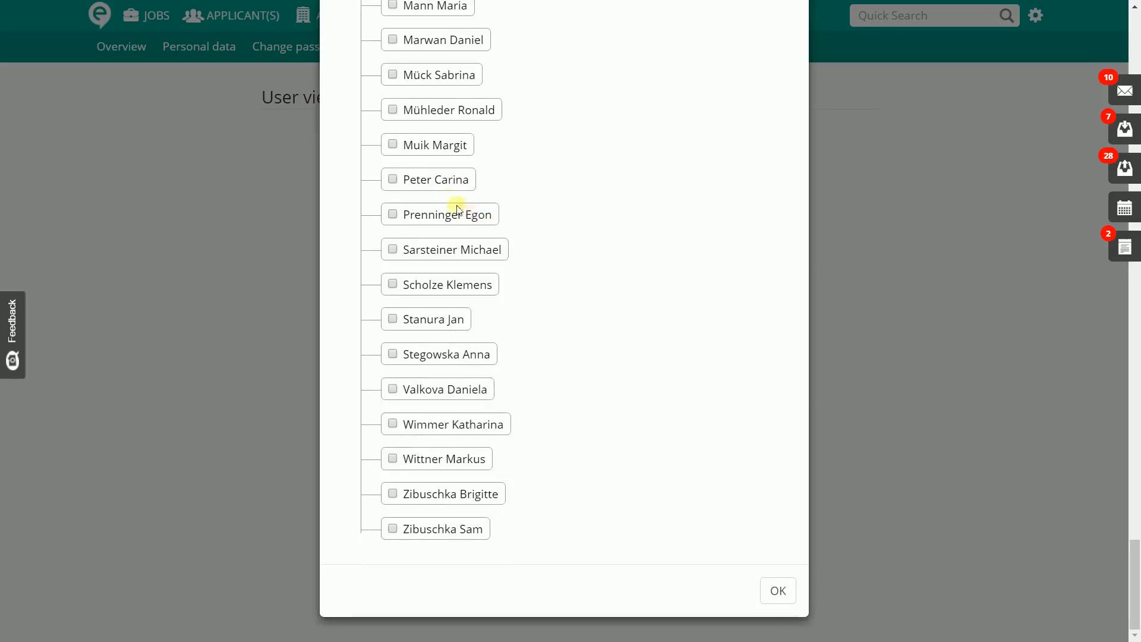
click(393, 144)
click(777, 588)
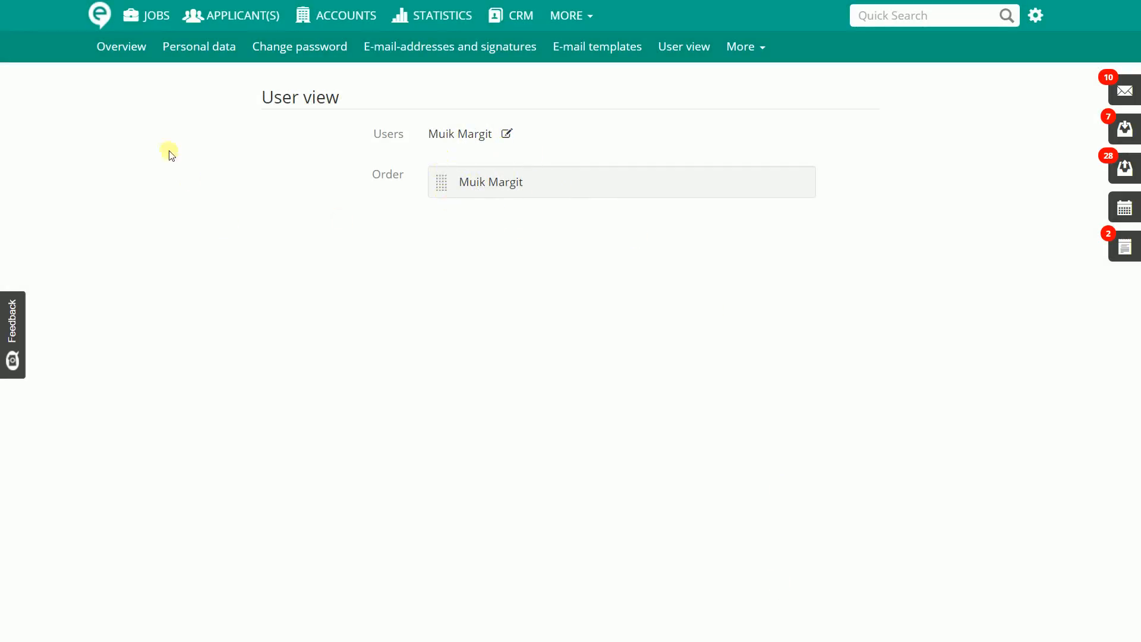
- Return to the home page and examine the added colleague's open jobs section below the own open jobs
click(103, 28)
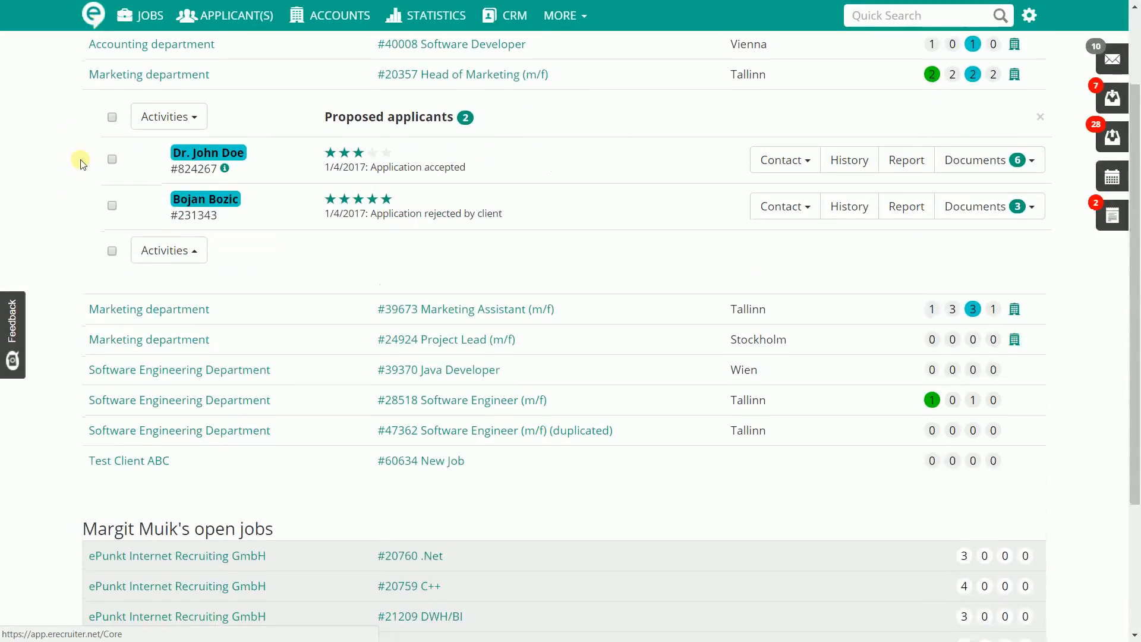
drag(86, 96, 194, 98)
scroll(249, 170, down, 3)
scroll(230, 331, down, 3)
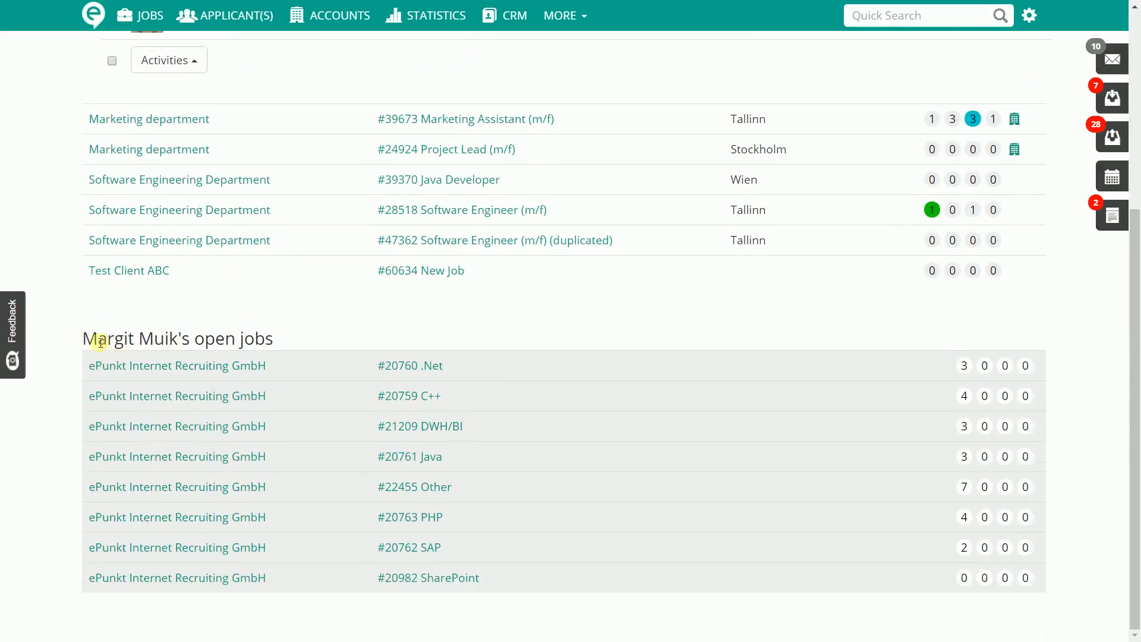
drag(101, 341, 321, 328)
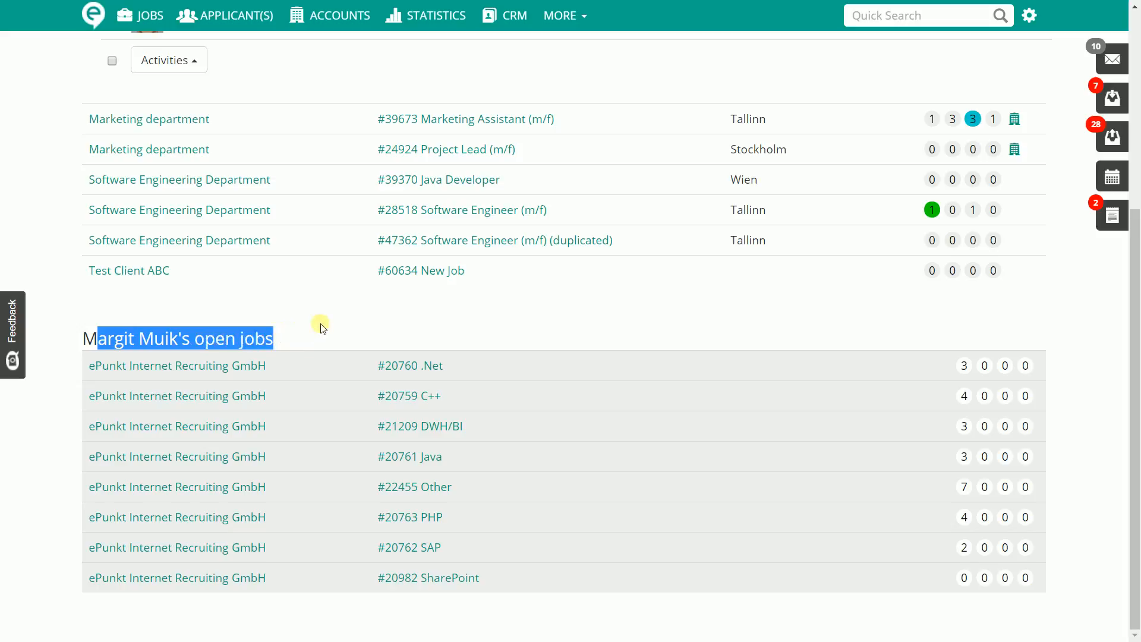
click(321, 328)
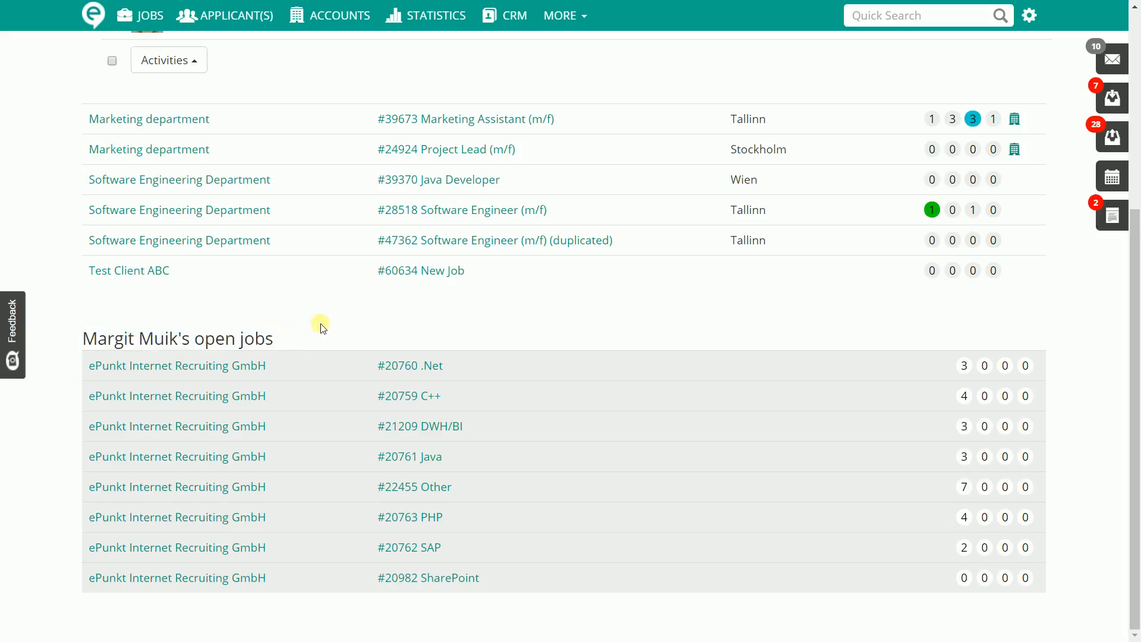
- Reopen the User view settings and remove the selected colleague from the displayed users
click(1025, 26)
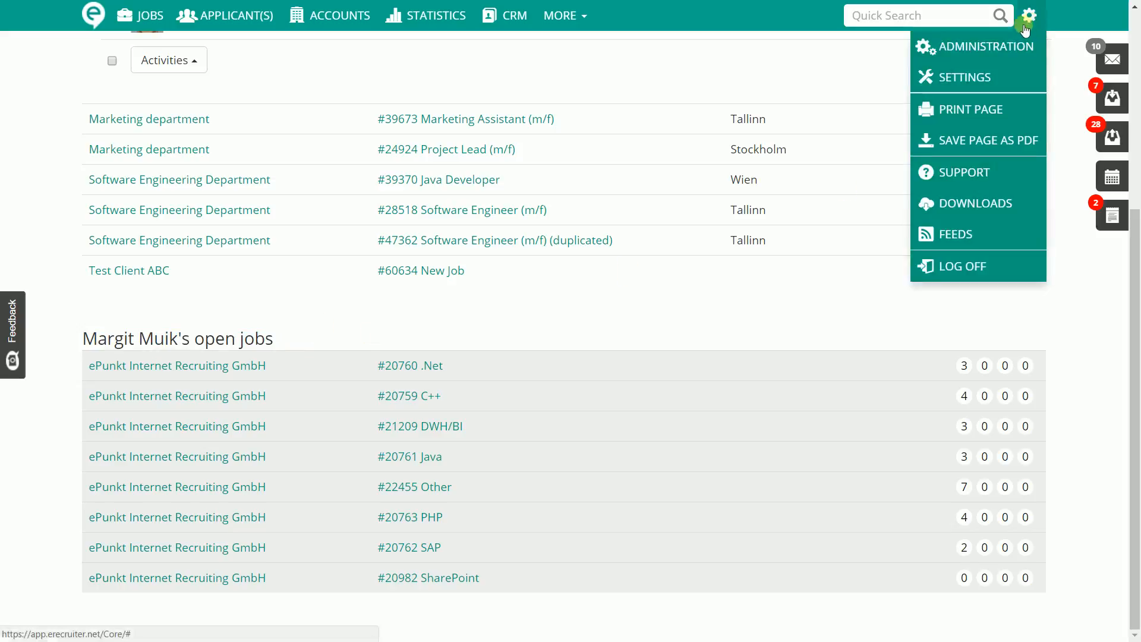
click(996, 78)
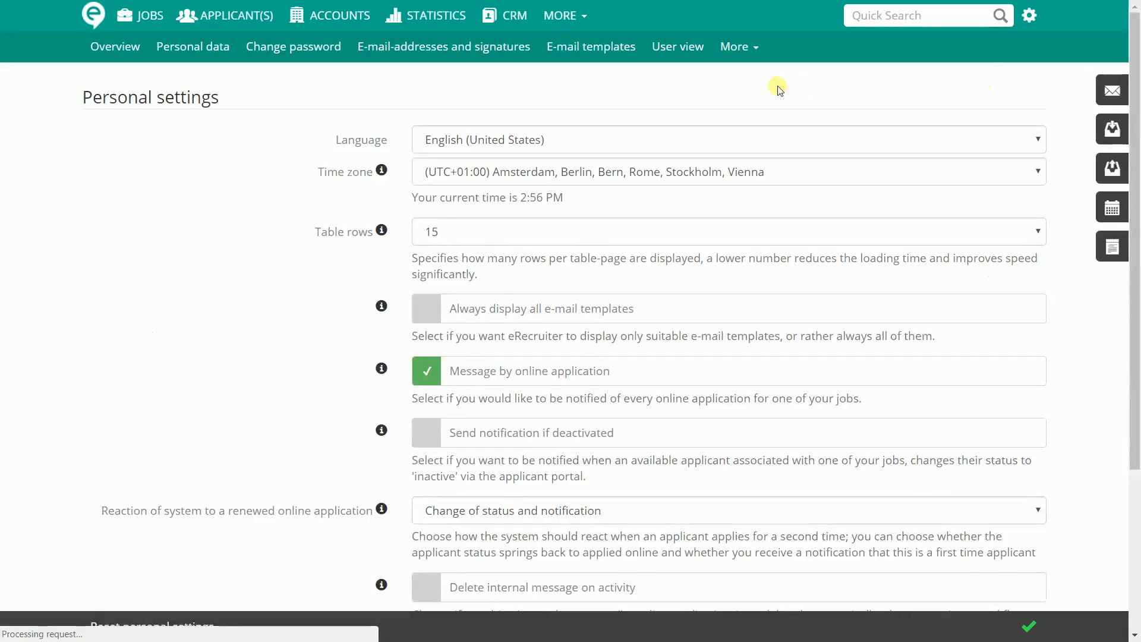
click(687, 54)
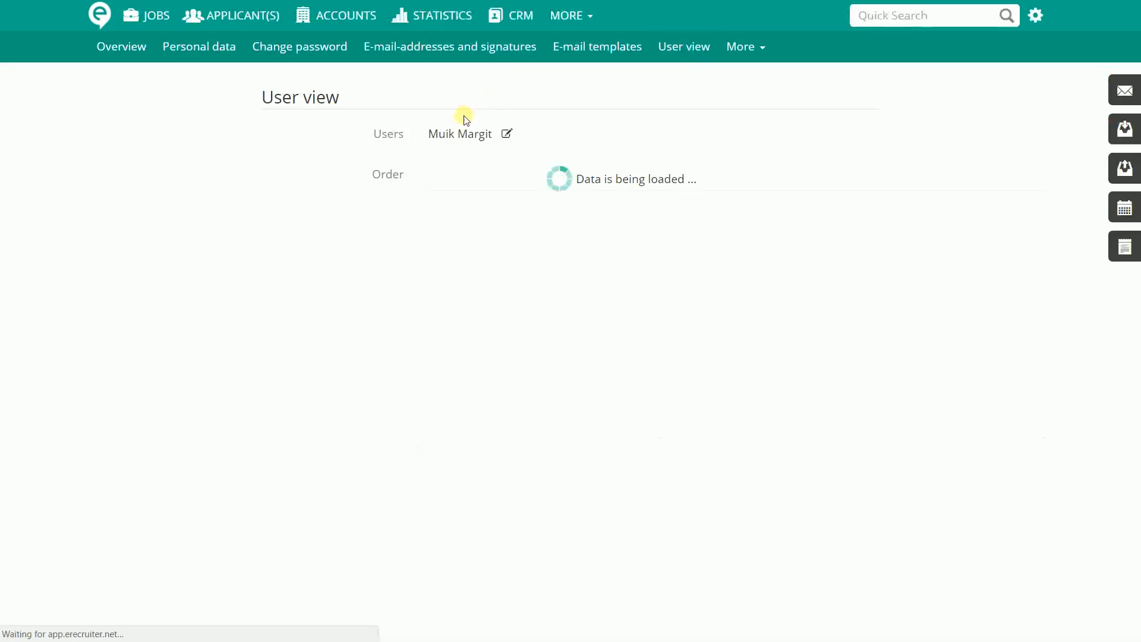
click(507, 135)
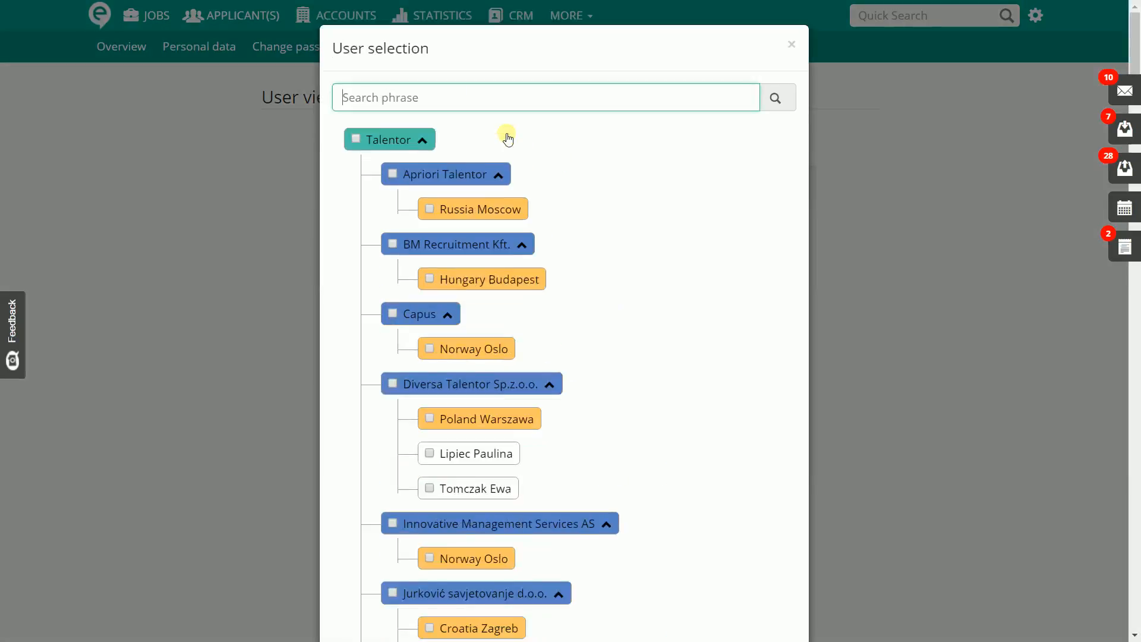
scroll(689, 193, down, 10)
scroll(689, 193, down, 20)
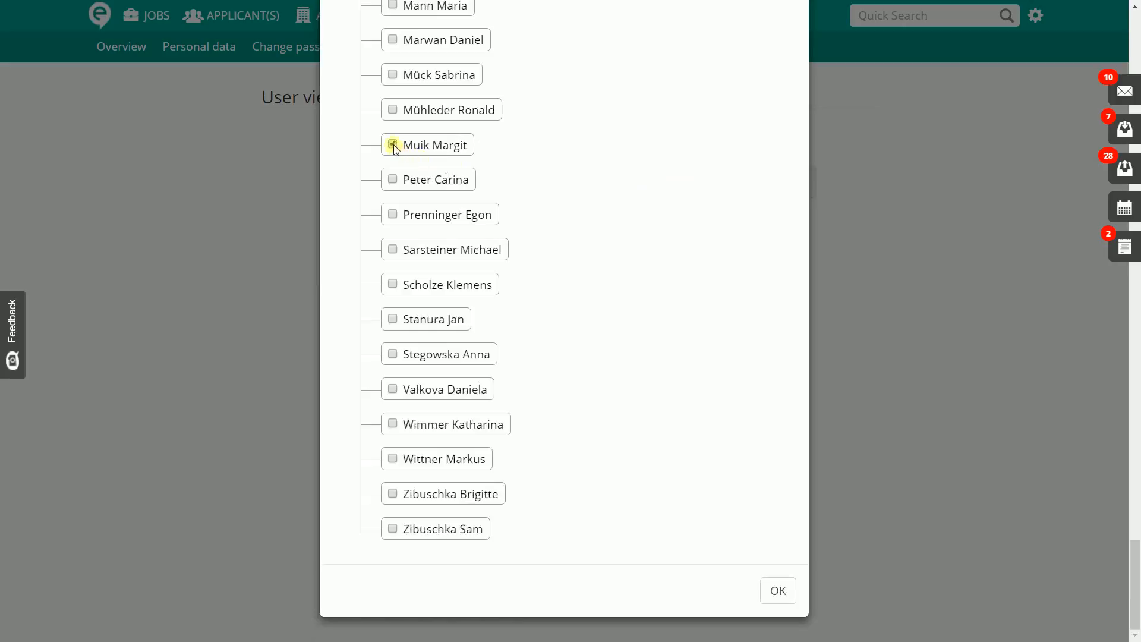
click(774, 589)
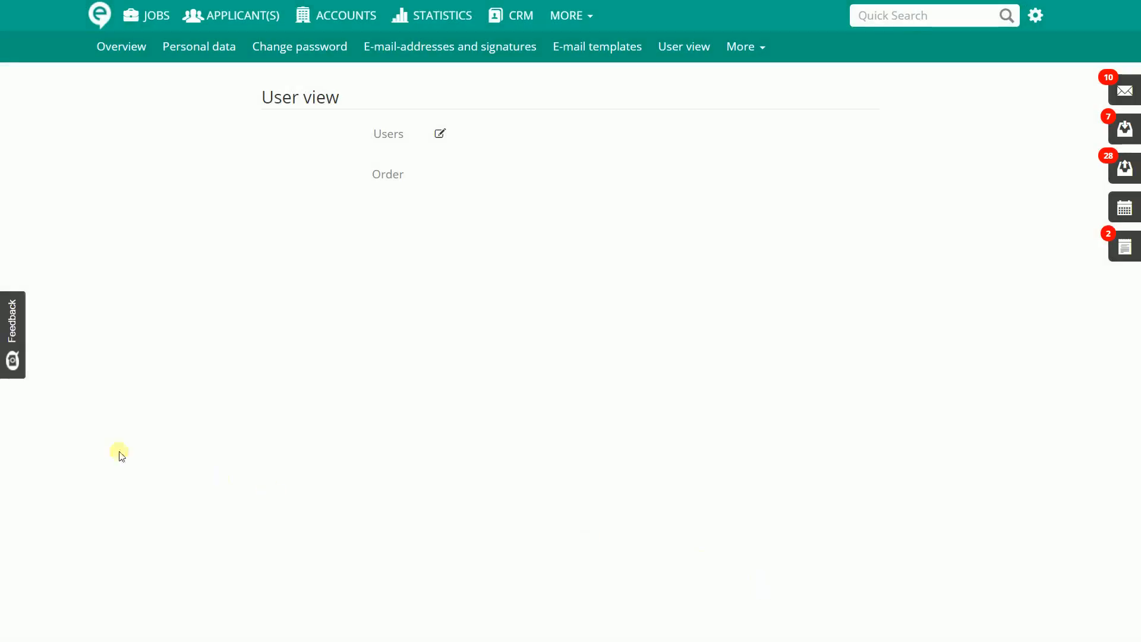
- Return to the home page and close the proposed applicants list under the Head of Marketing (m/f) job
click(96, 22)
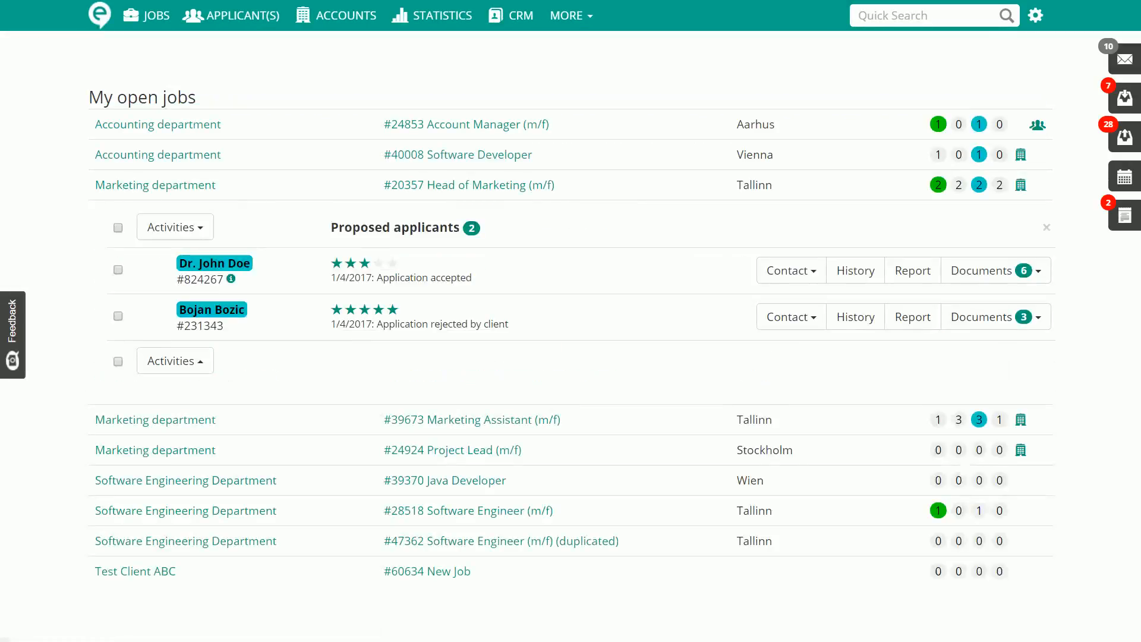
click(1044, 231)
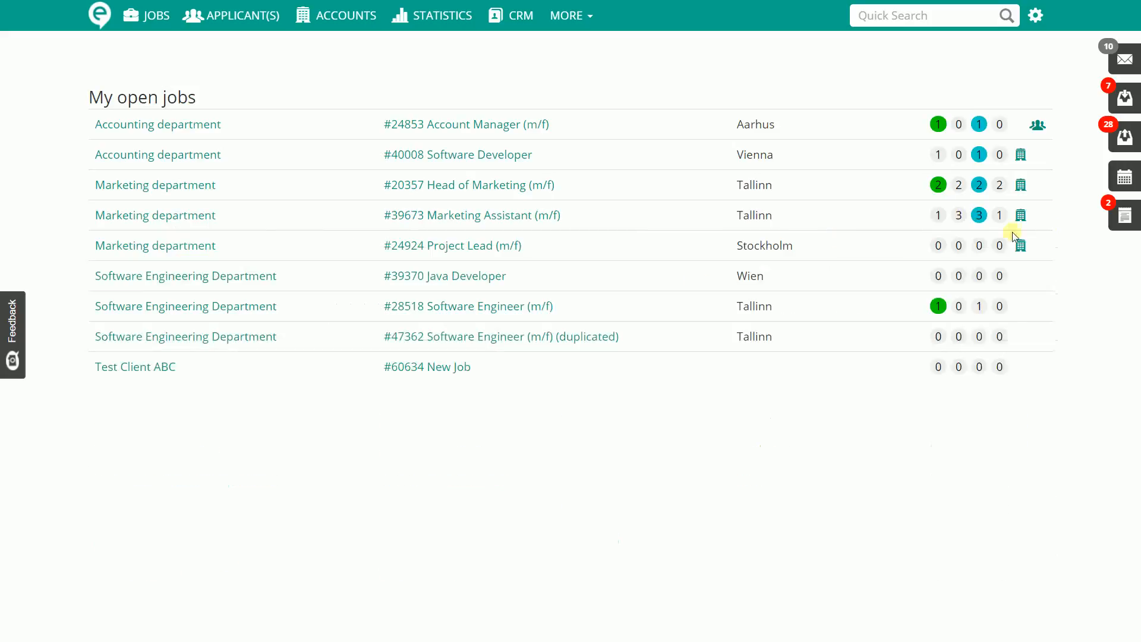